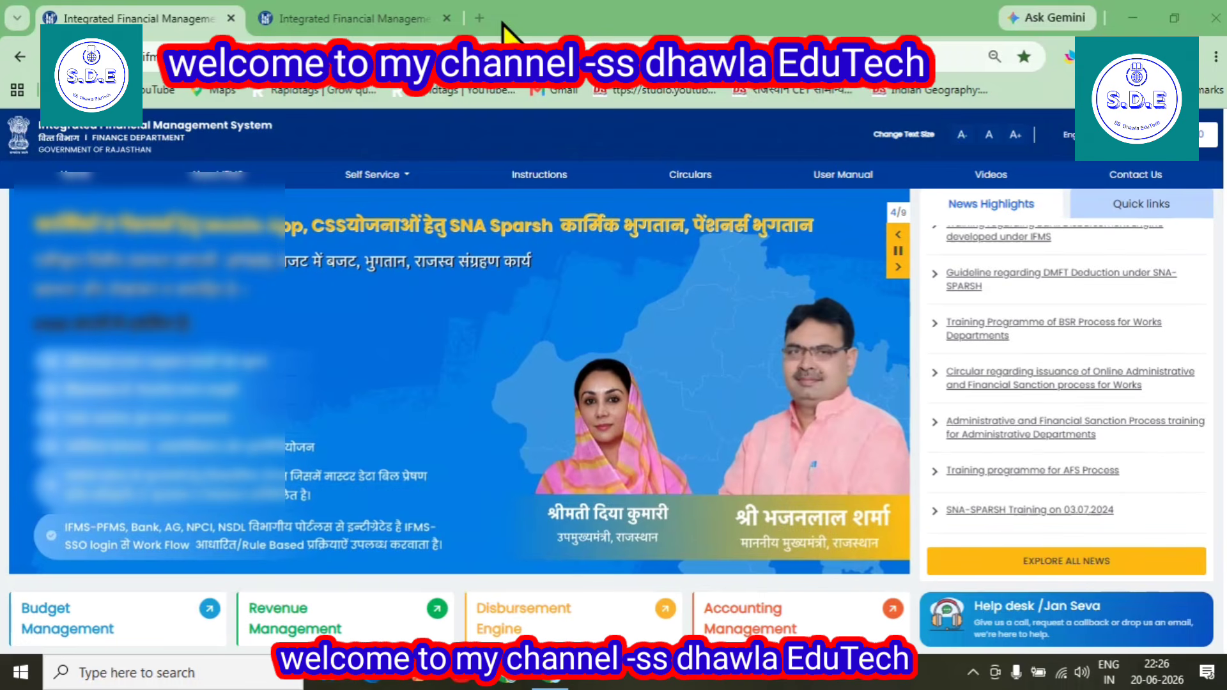
# Enter Citizen Self Service and open Vendor Registration from the Vendor Management services
pyautogui.click(327, 15)
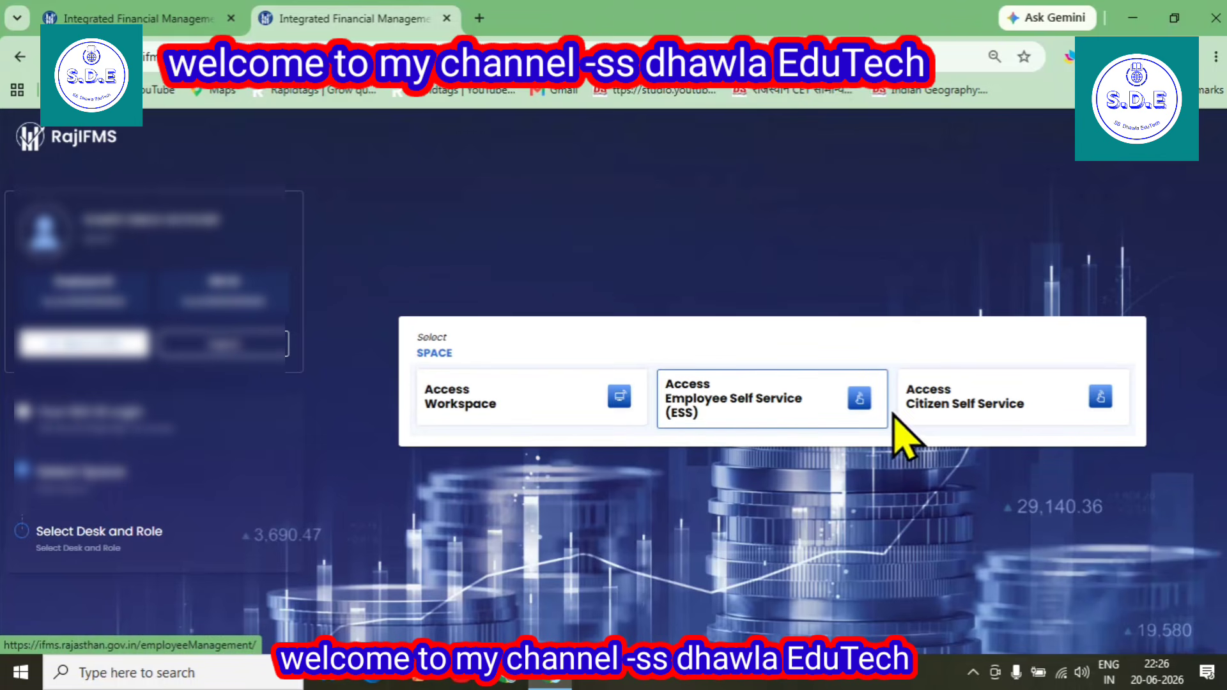
pyautogui.click(953, 401)
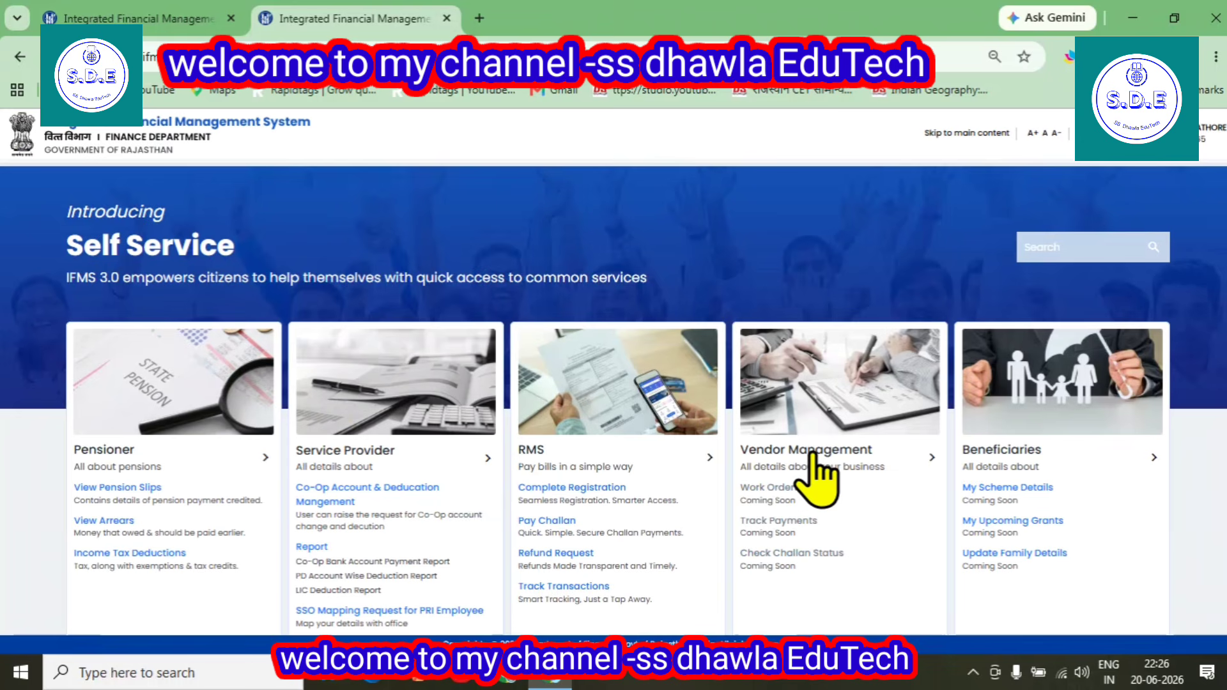
pyautogui.click(813, 450)
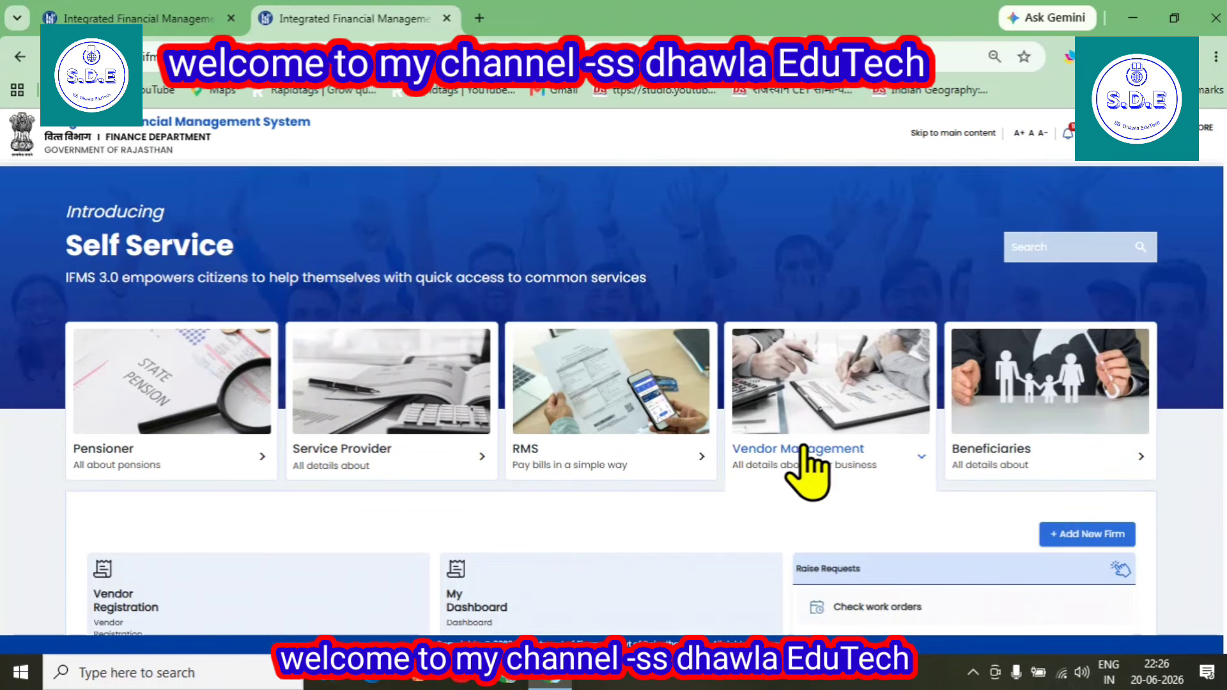
pyautogui.scroll(-4, 671, 411)
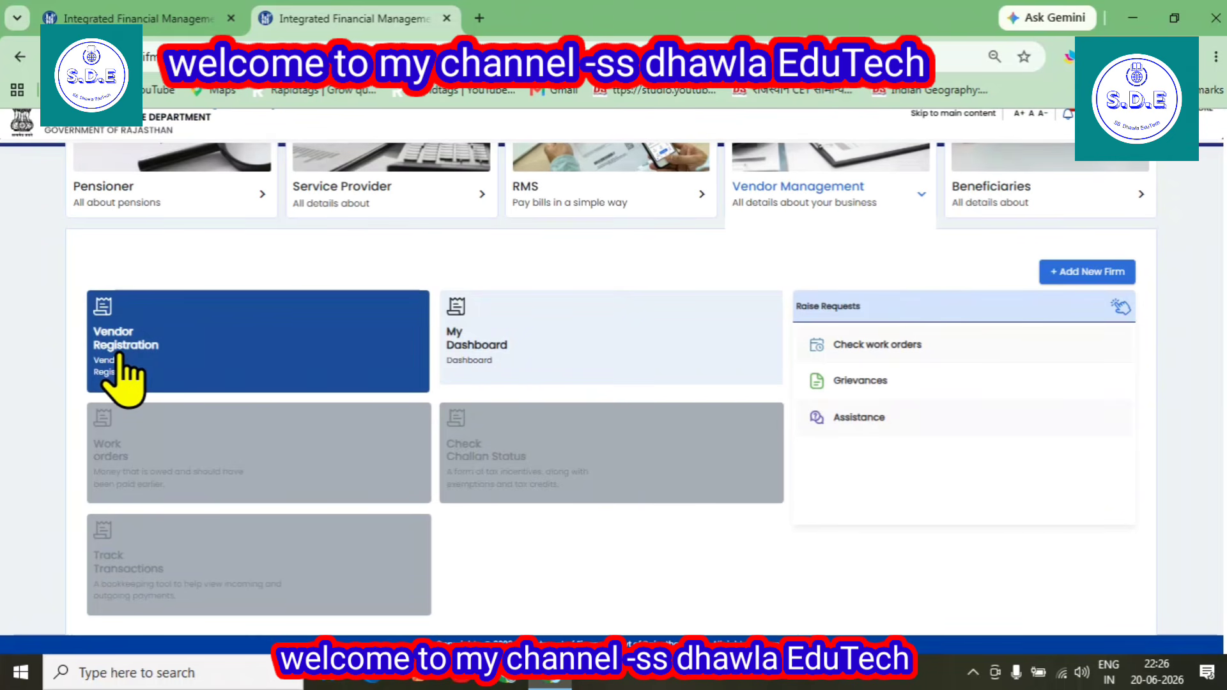
pyautogui.click(143, 355)
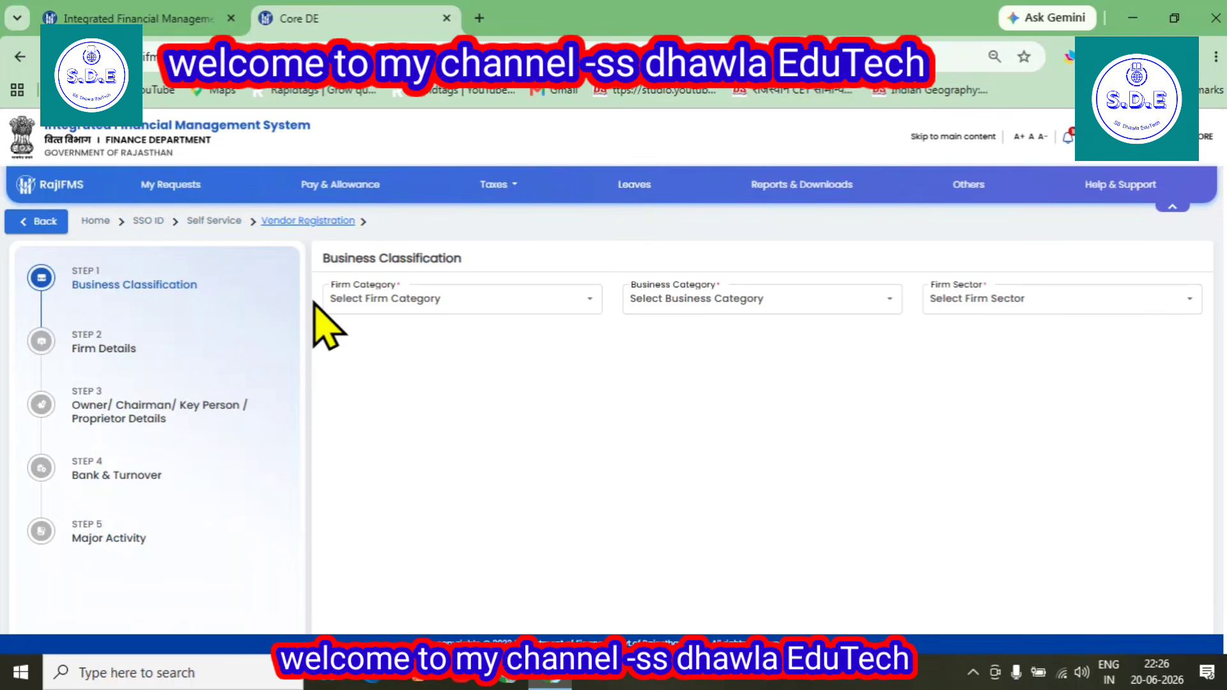
# Leave the empty Business Classification form and reopen Vendor Registration from the Vendor Management services
pyautogui.click(445, 308)
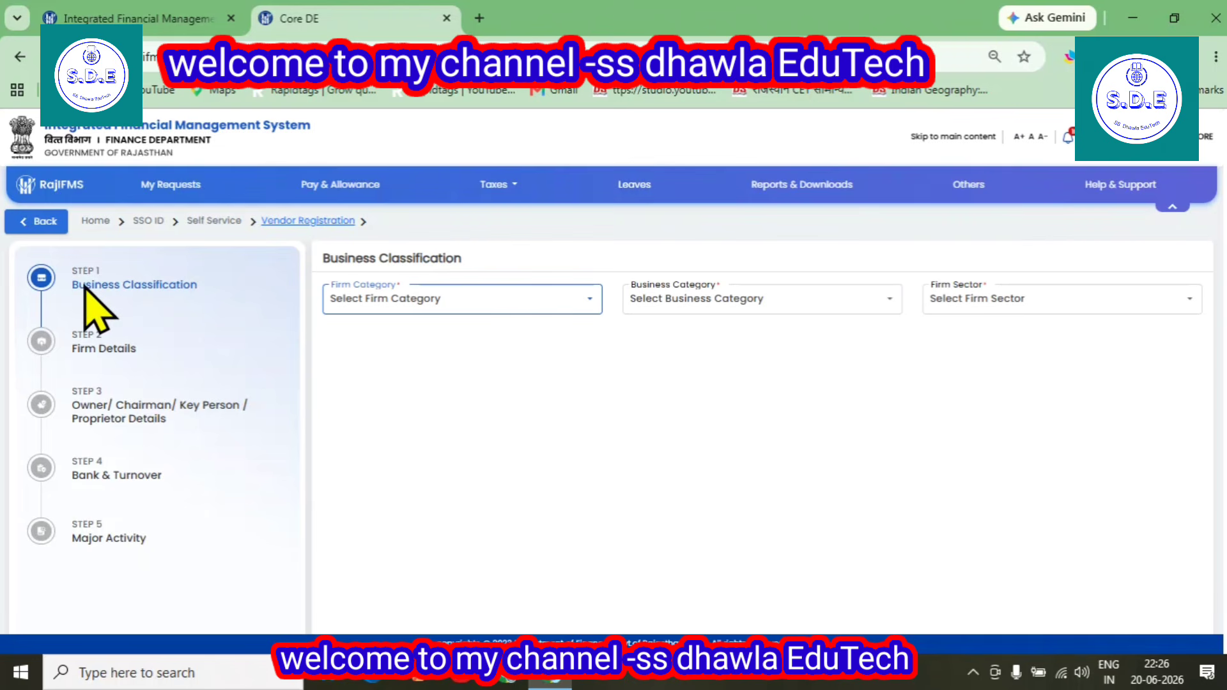
pyautogui.click(51, 230)
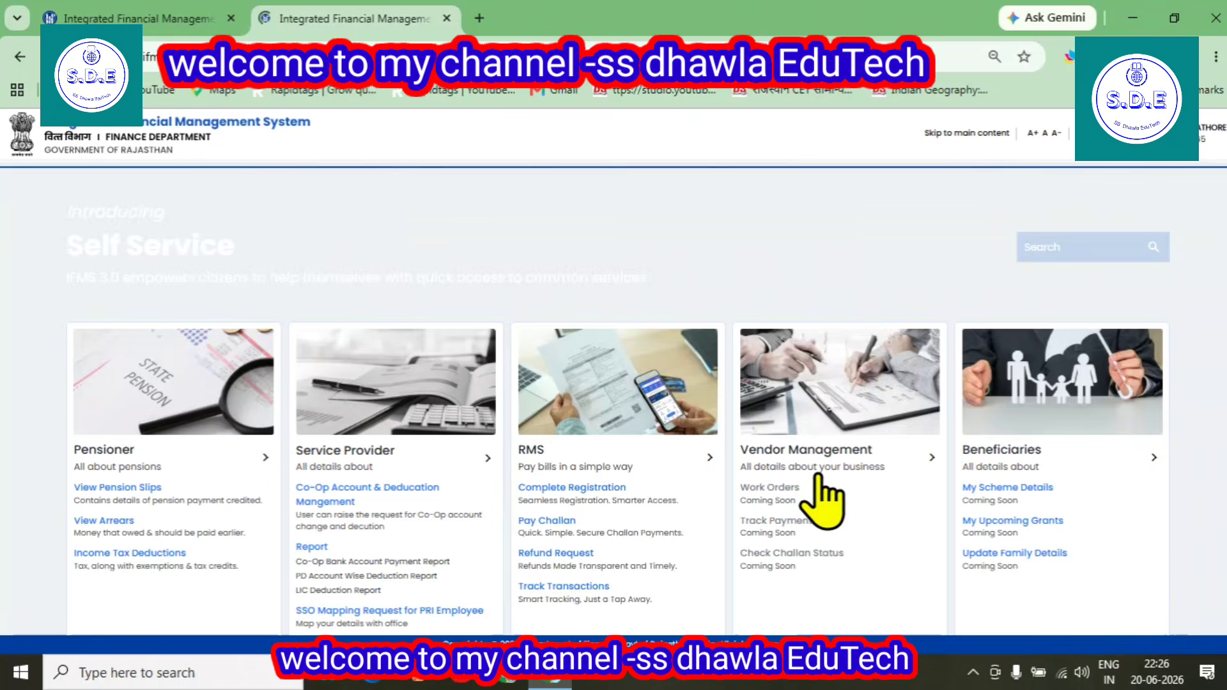
pyautogui.click(807, 468)
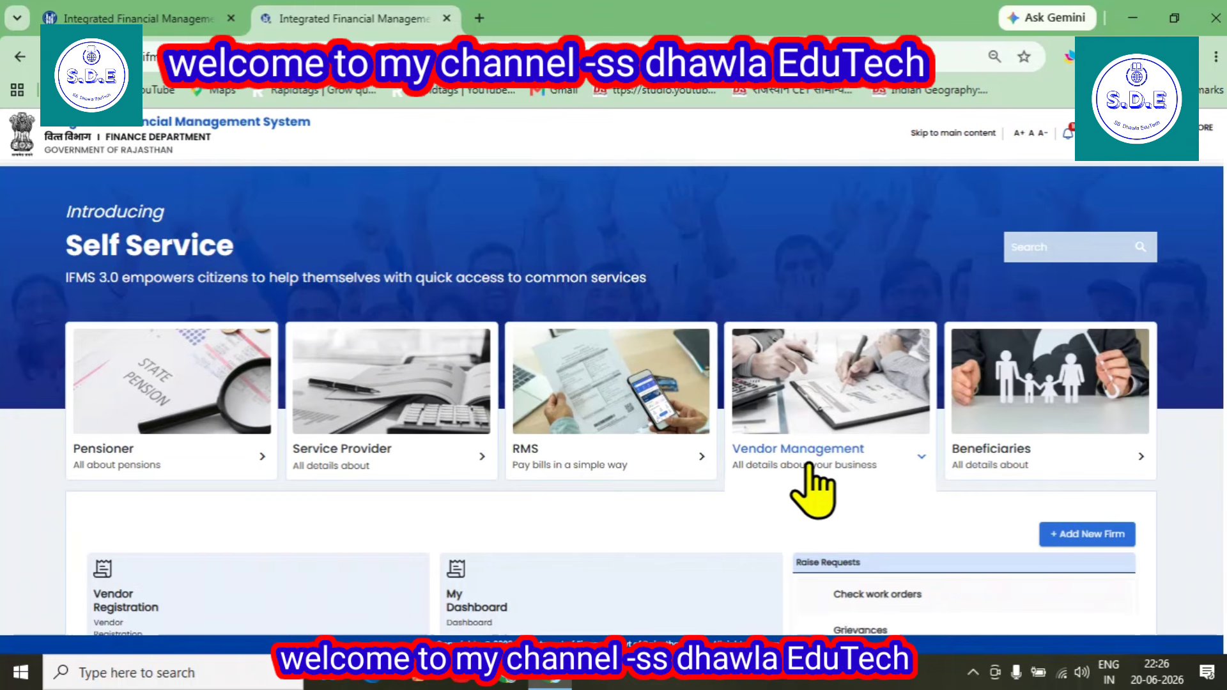
pyautogui.scroll(-4, 831, 491)
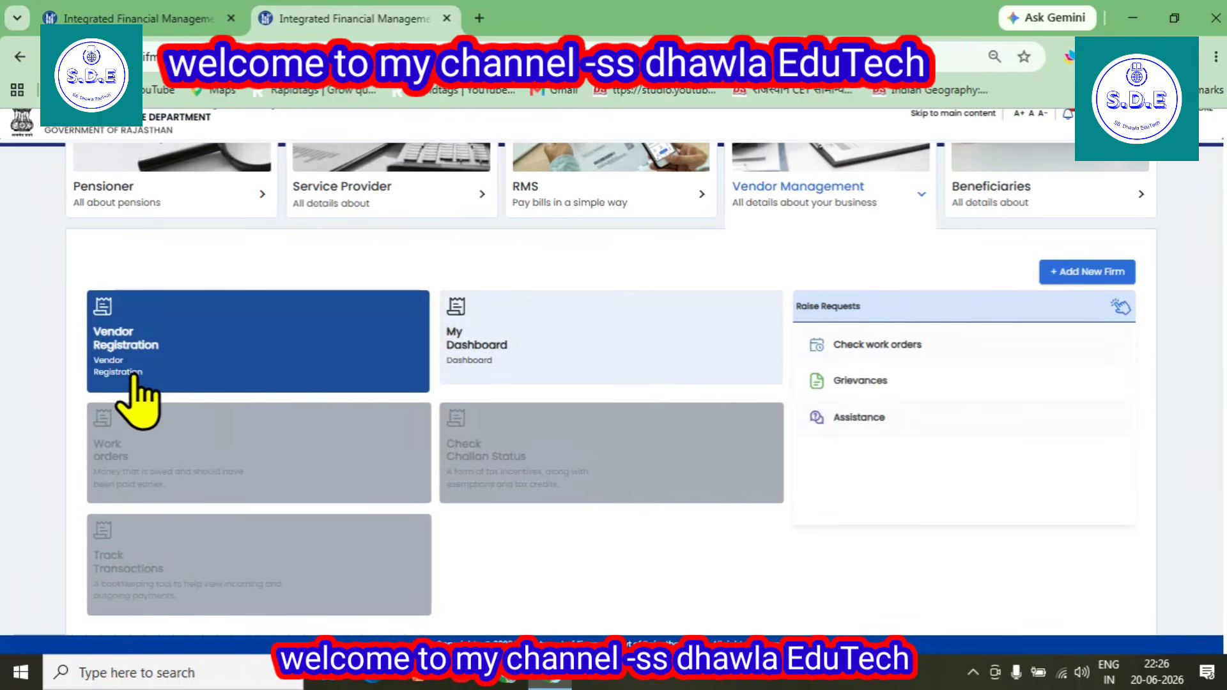
pyautogui.click(125, 332)
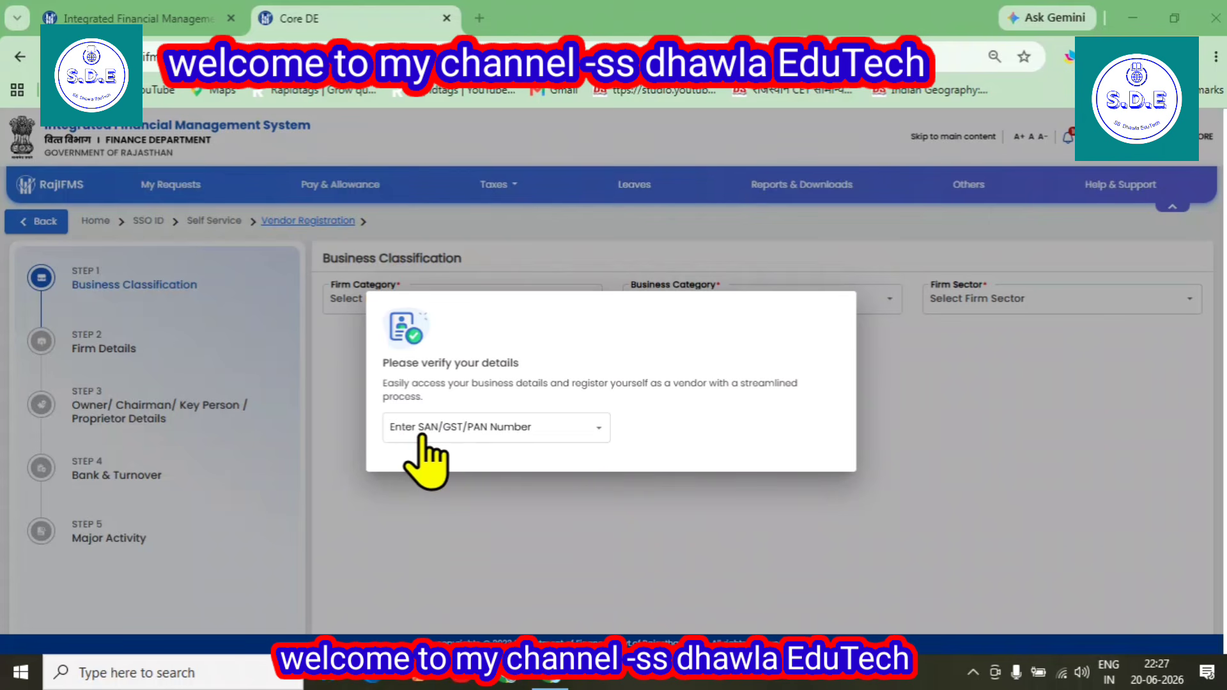
# Choose PAN Number as the verification method, enter the applicant's PAN and continue to the registration form
pyautogui.click(521, 427)
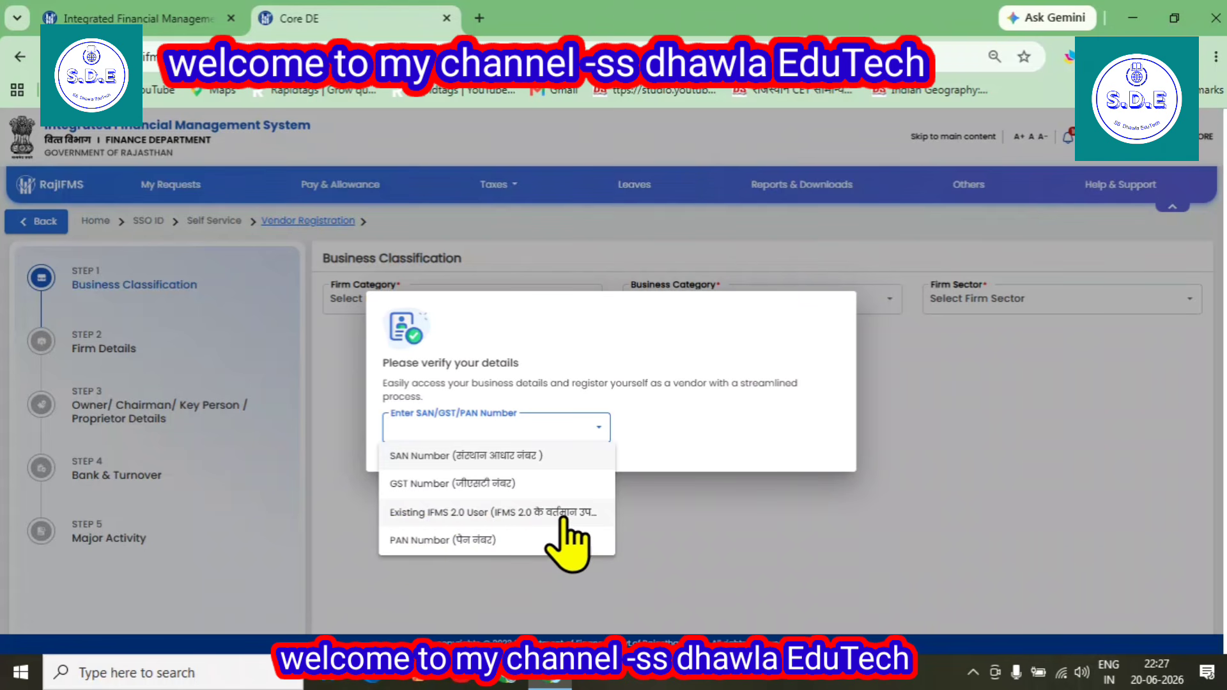
pyautogui.click(484, 541)
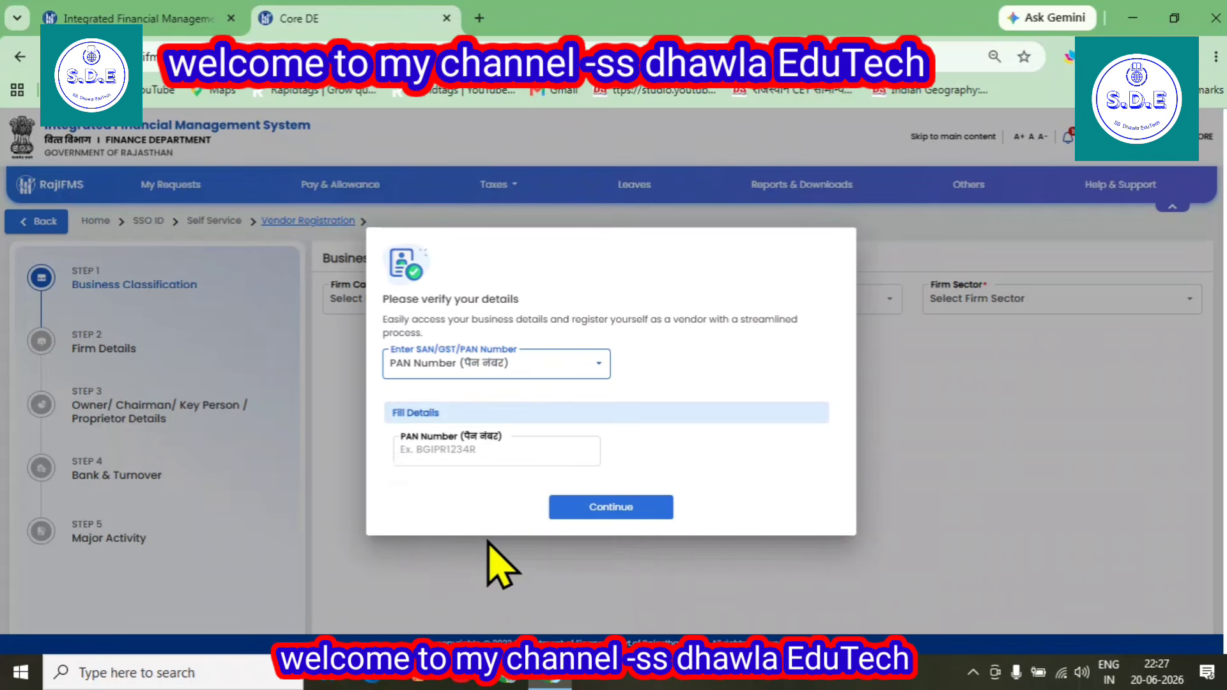
pyautogui.click(438, 451)
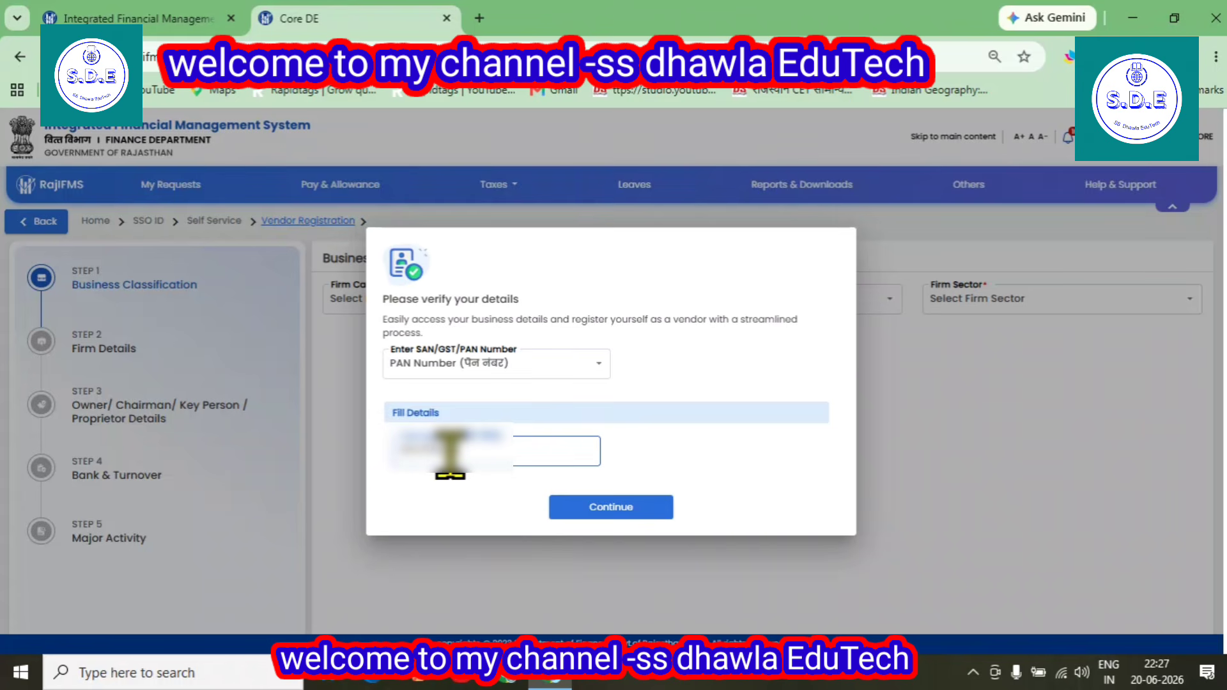
pyautogui.click(599, 519)
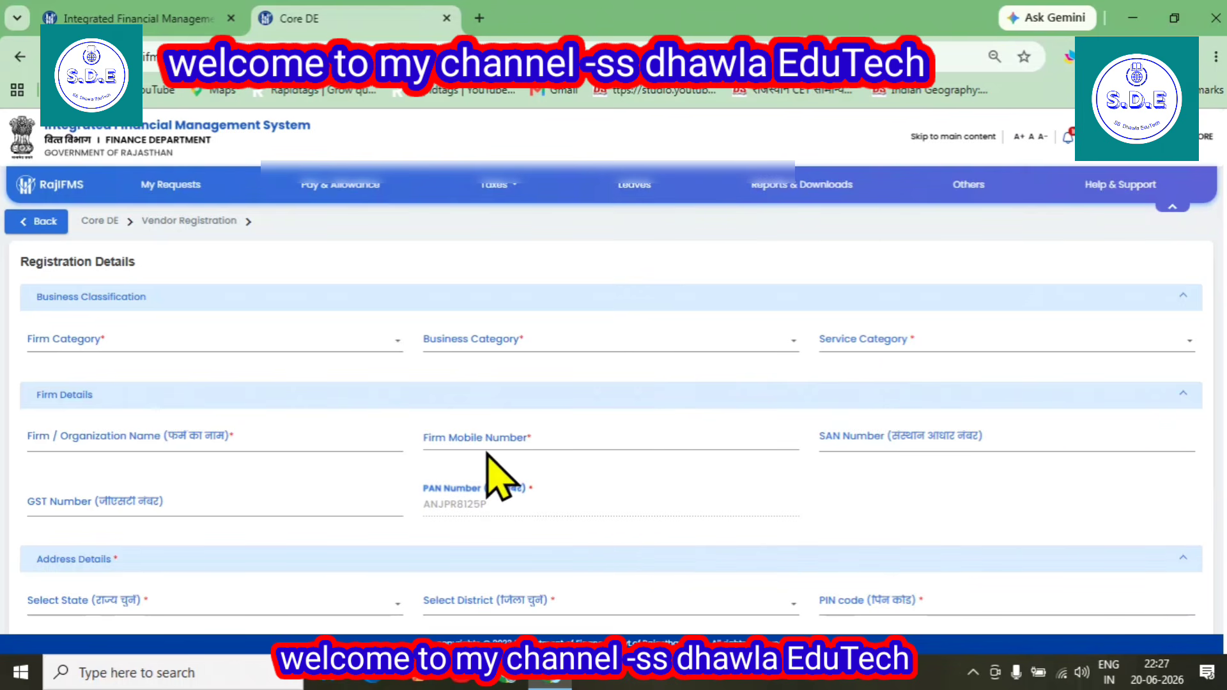
# Set the firm category in Business Classification to Individual/Consultant/Professional
pyautogui.click(85, 340)
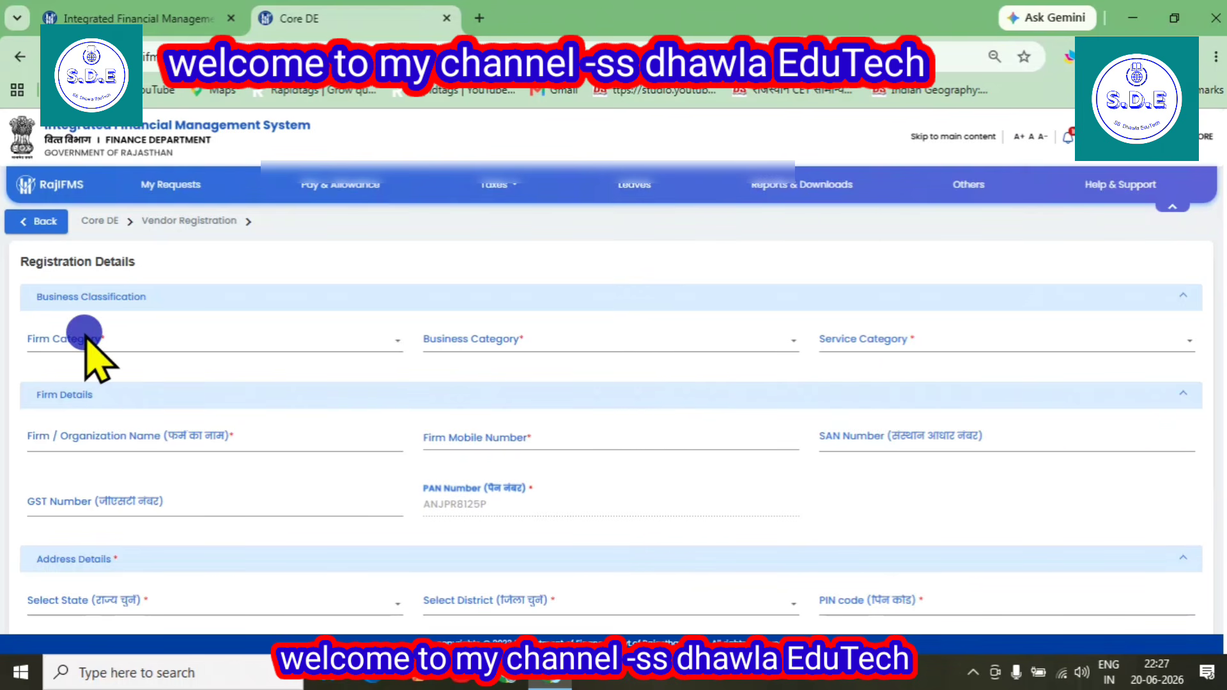
pyautogui.scroll(-1, 205, 397)
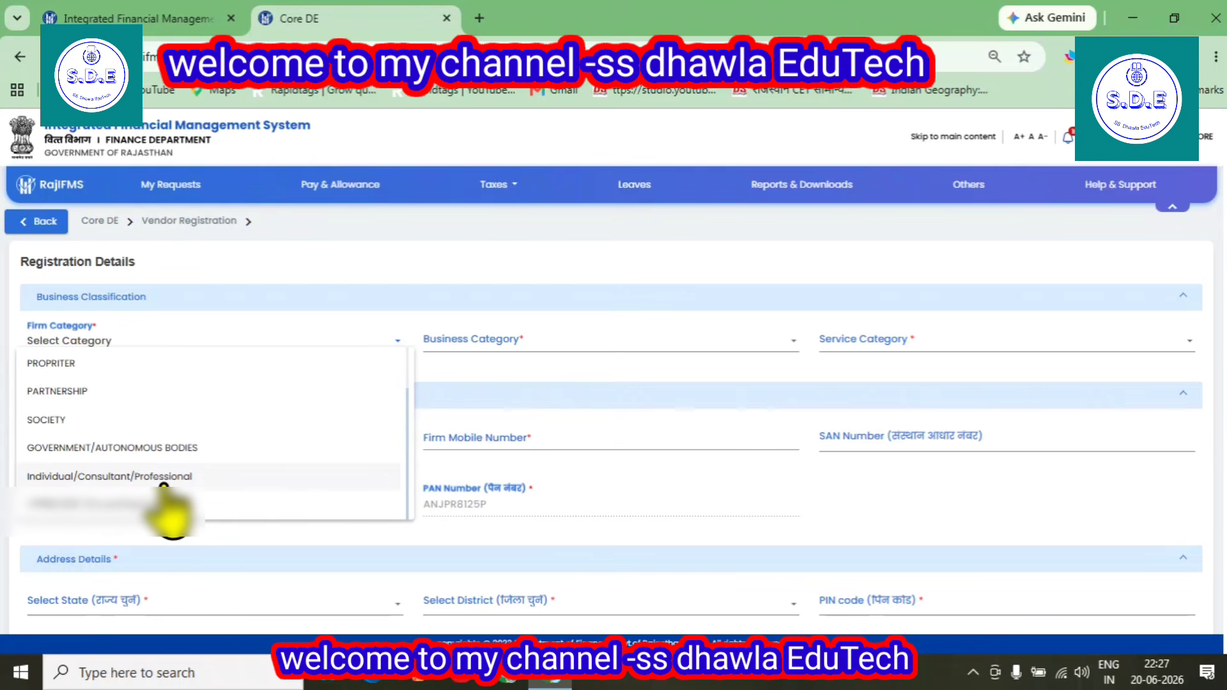
pyautogui.click(96, 476)
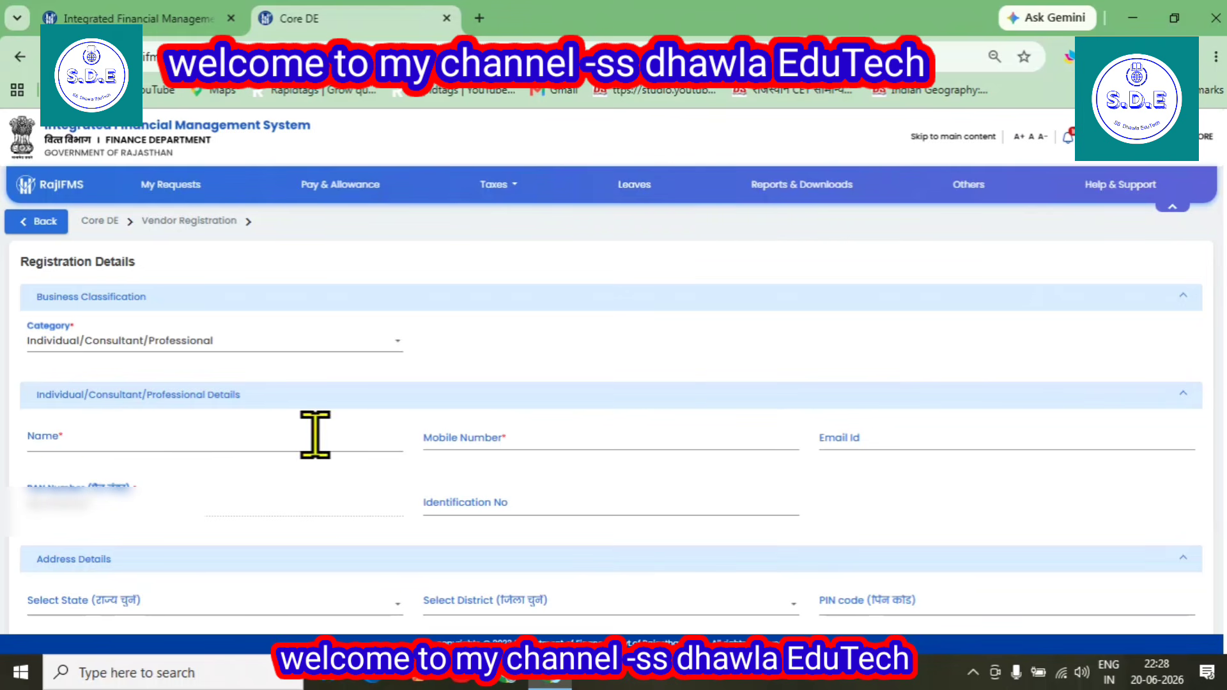
# Set the state to Rajasthan and the district to Jalore in the address details
pyautogui.scroll(-3, 881, 439)
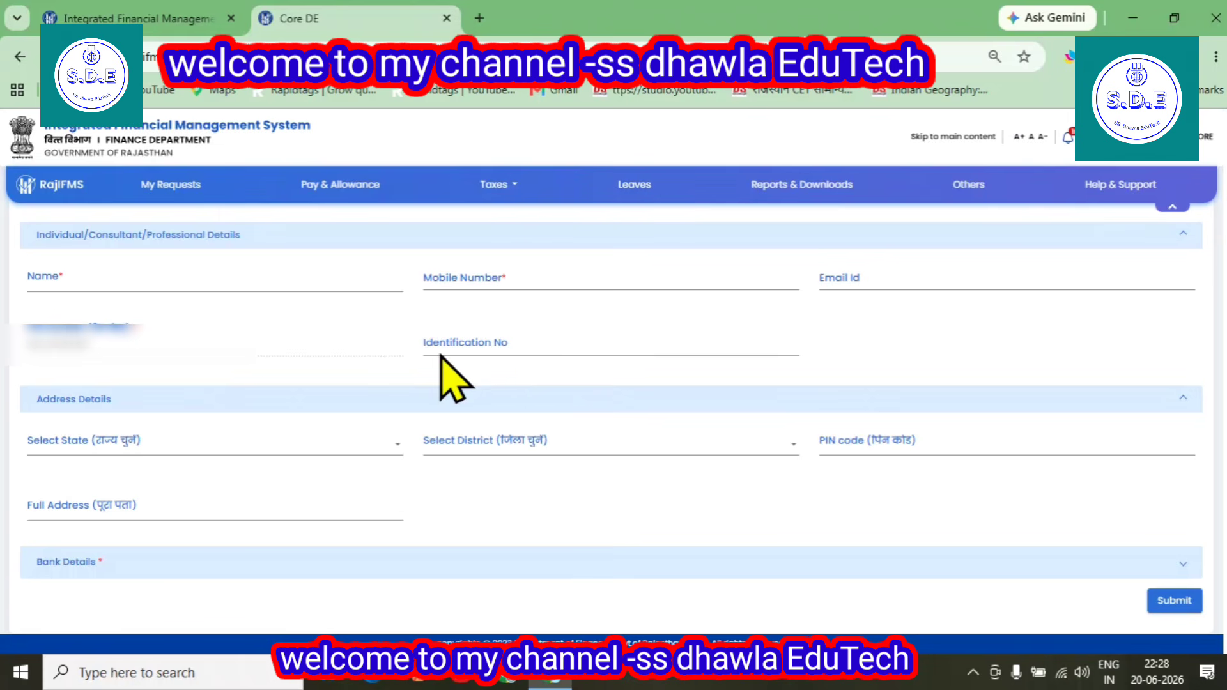
pyautogui.click(84, 444)
pyautogui.scroll(-7, 109, 549)
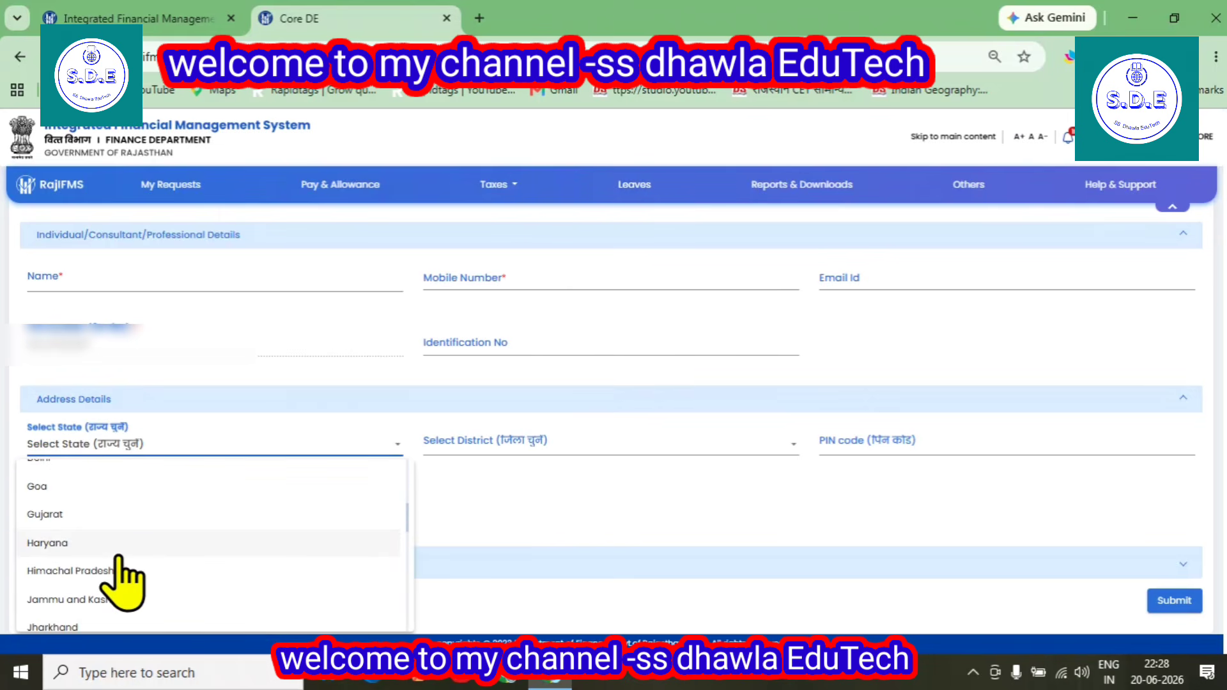
pyautogui.scroll(-3, 96, 585)
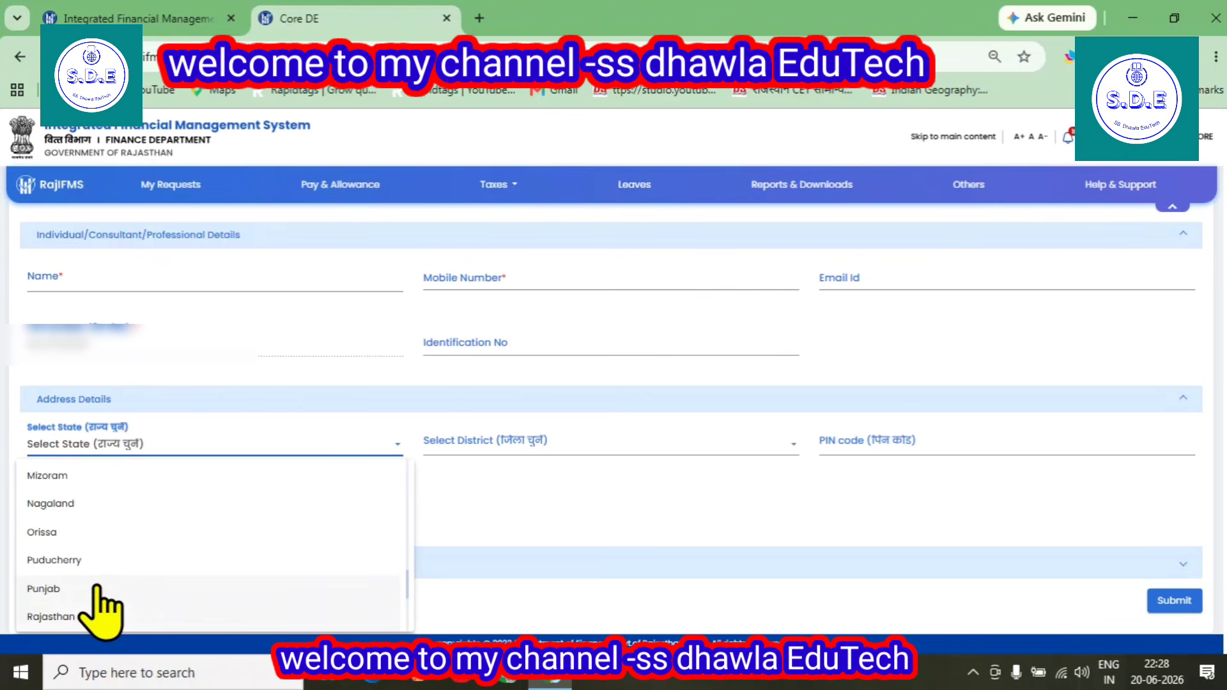
pyautogui.click(57, 617)
pyautogui.click(516, 444)
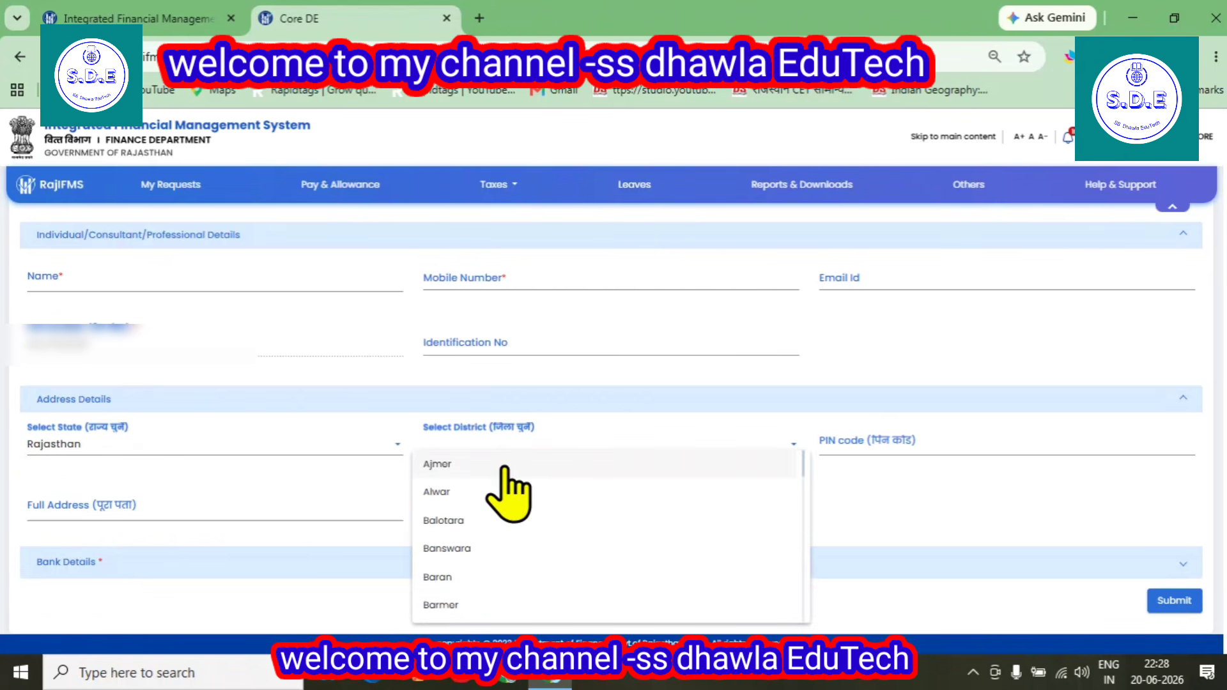
pyautogui.scroll(-1, 496, 543)
pyautogui.scroll(-5, 495, 563)
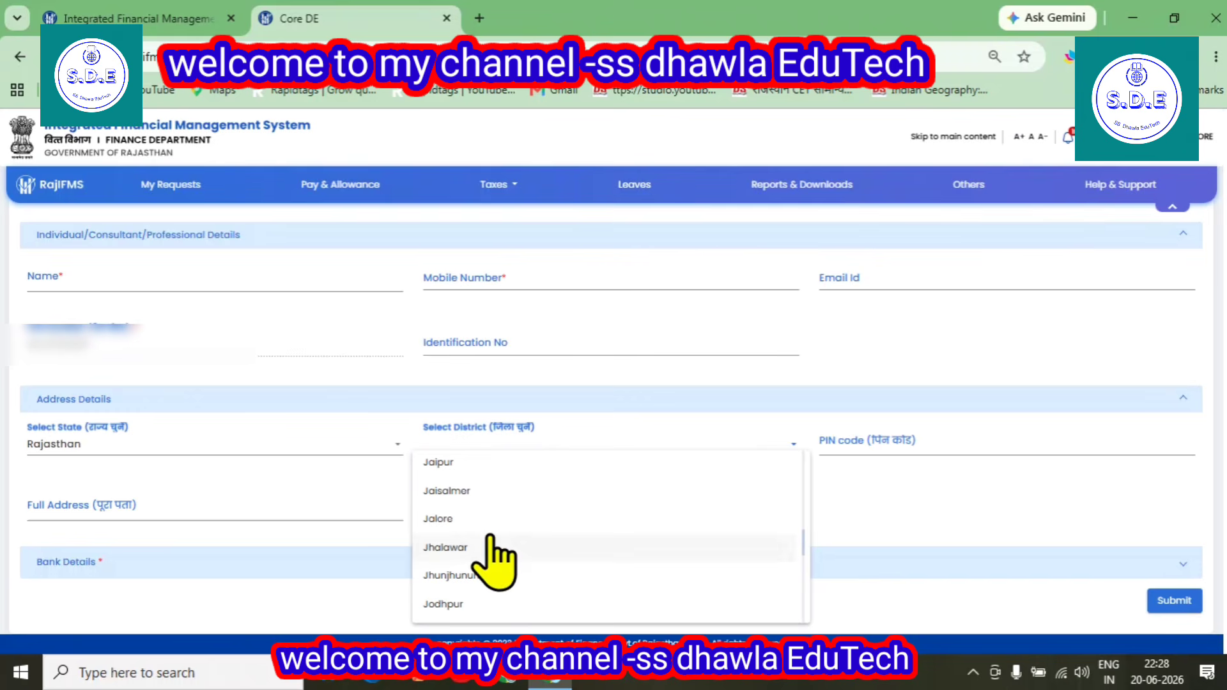
pyautogui.click(467, 523)
# Fill in the postal PIN code in the address details
pyautogui.click(857, 437)
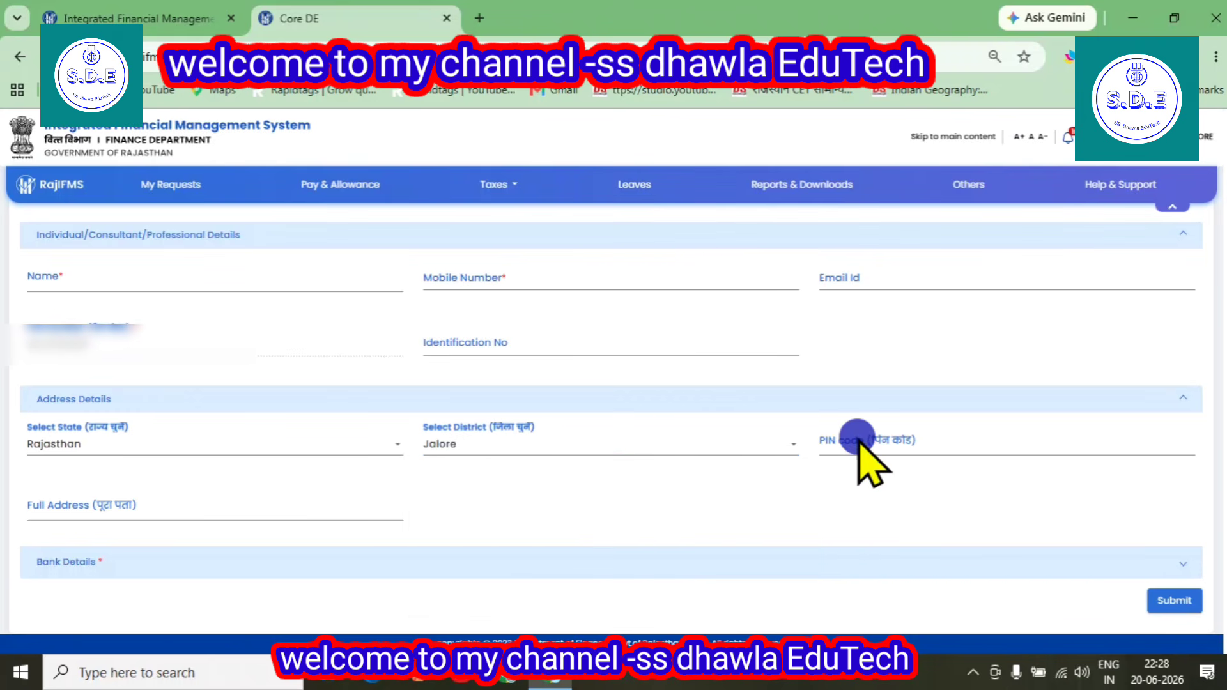
pyautogui.write('343025')
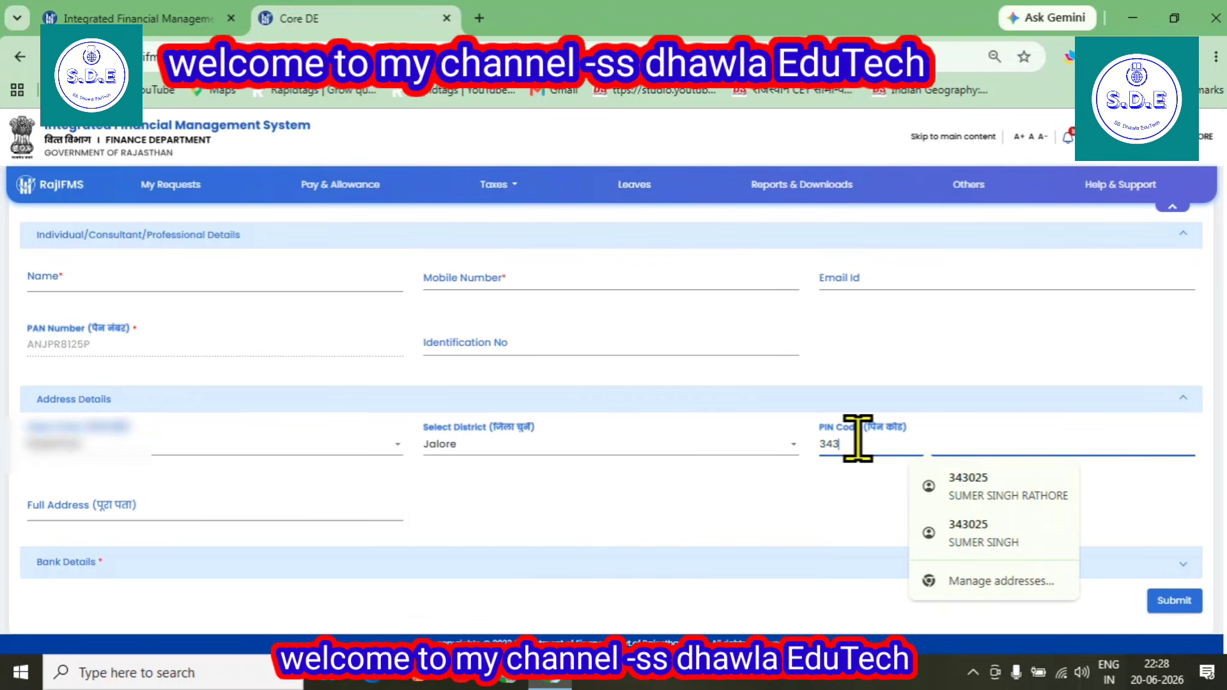
pyautogui.click(753, 524)
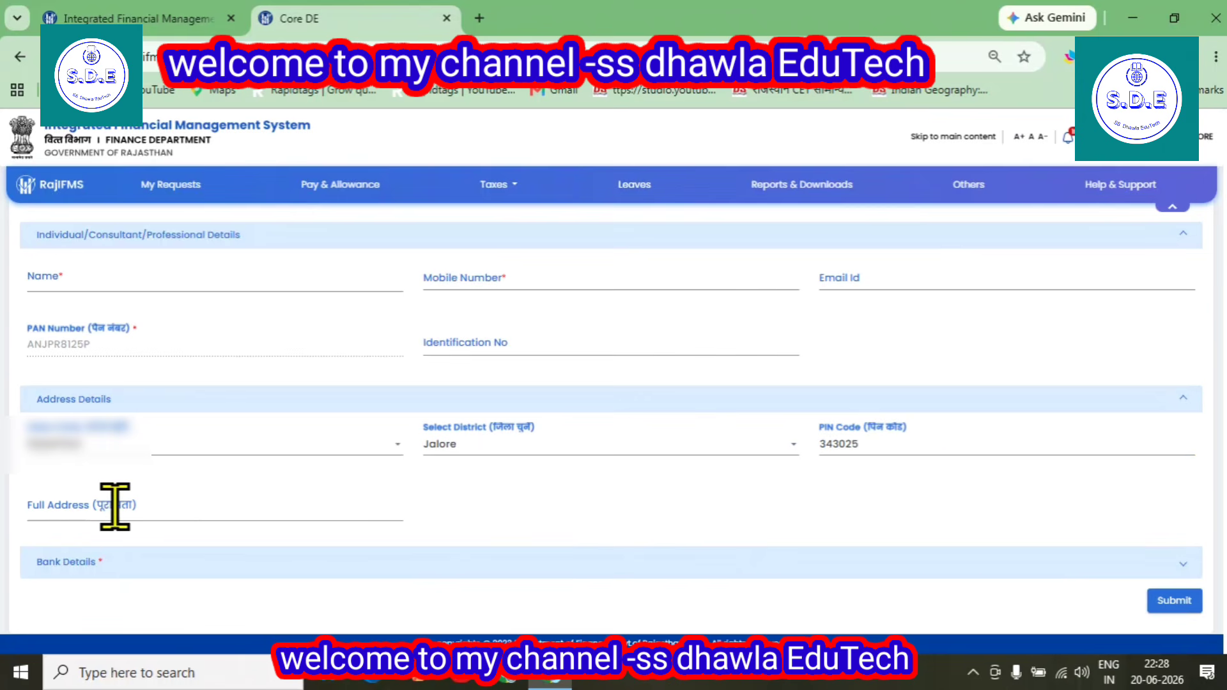
# Expand the Bank Details section and open a new bank account entry
pyautogui.click(59, 561)
pyautogui.scroll(-1, 511, 537)
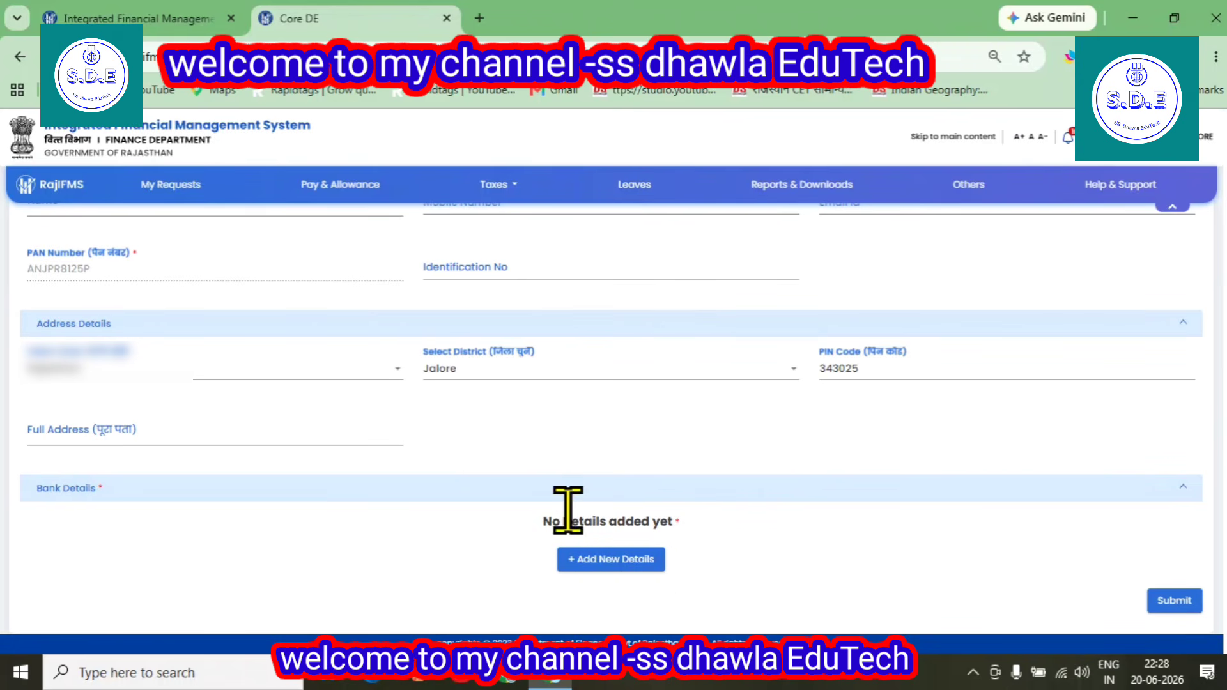
pyautogui.click(612, 561)
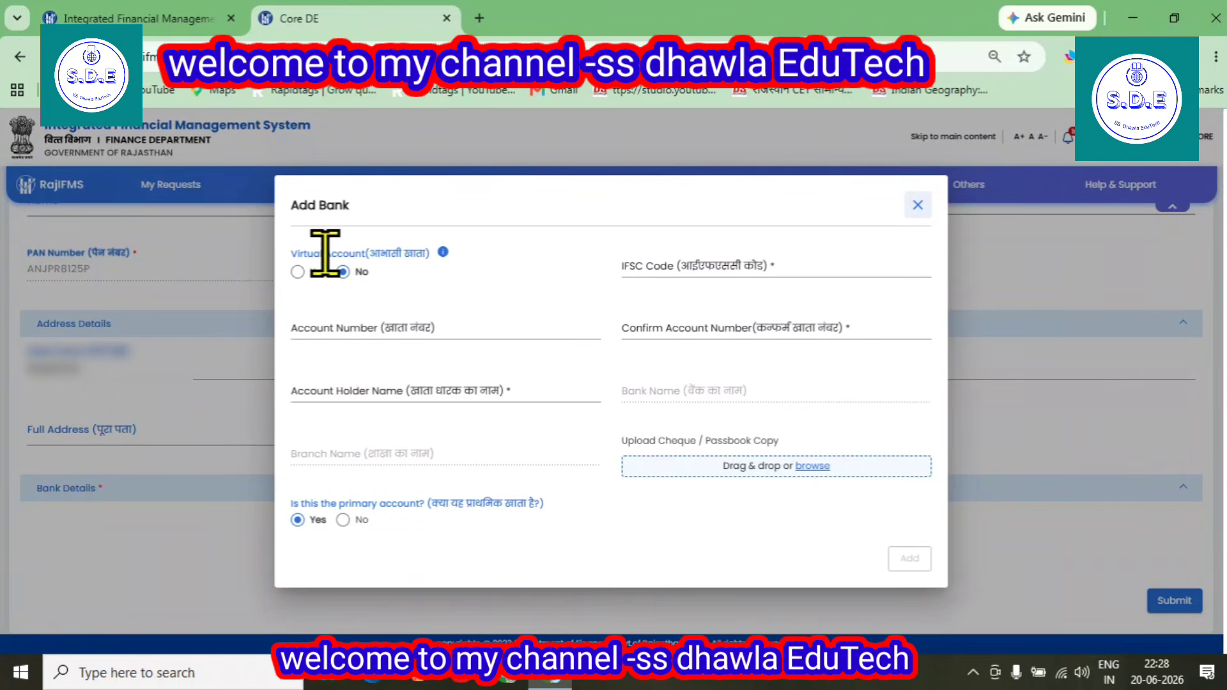
pyautogui.click(682, 272)
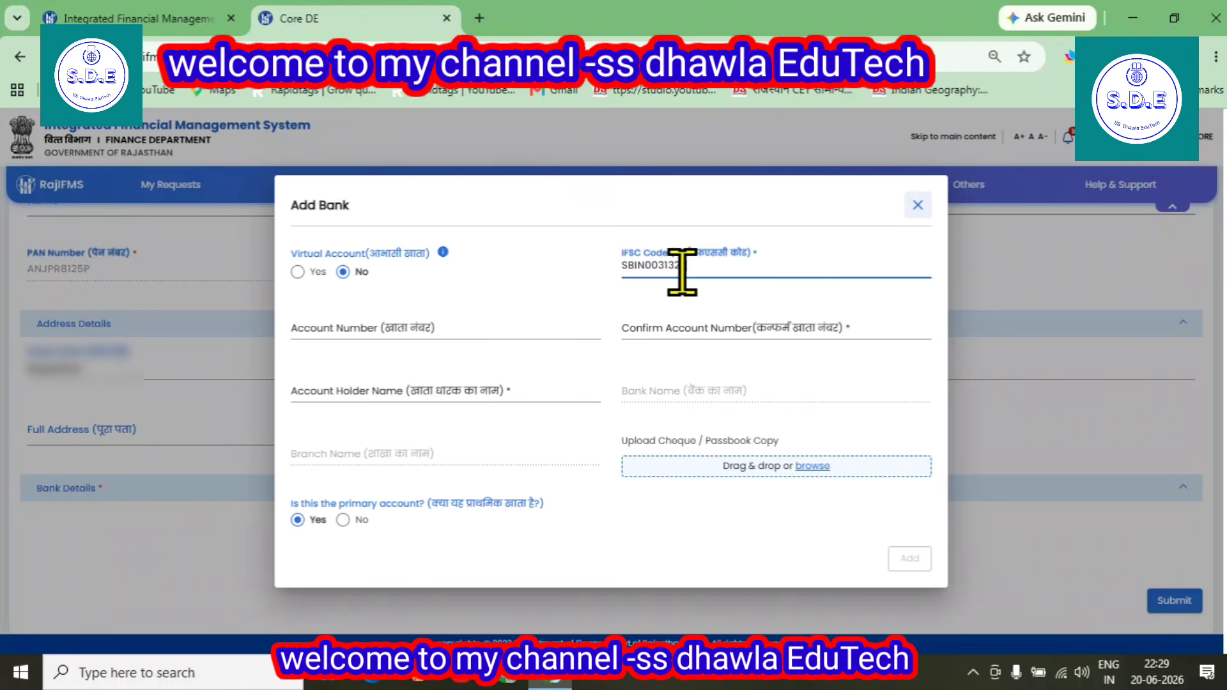
pyautogui.click(594, 392)
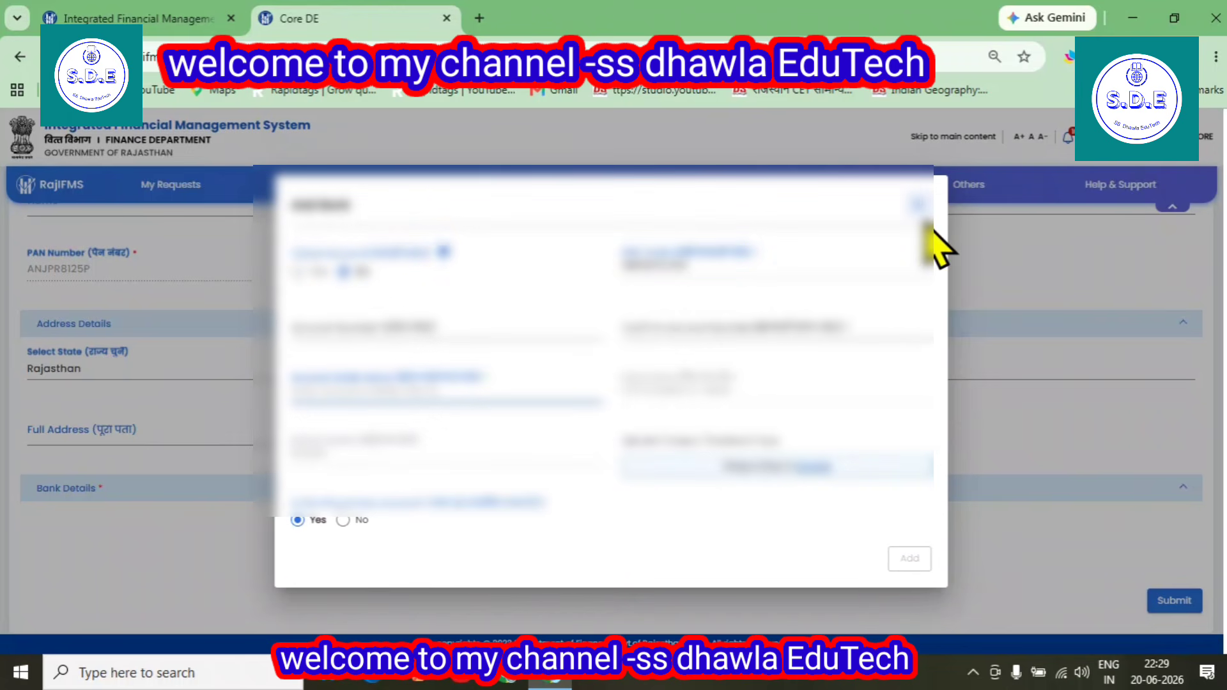
pyautogui.click(917, 204)
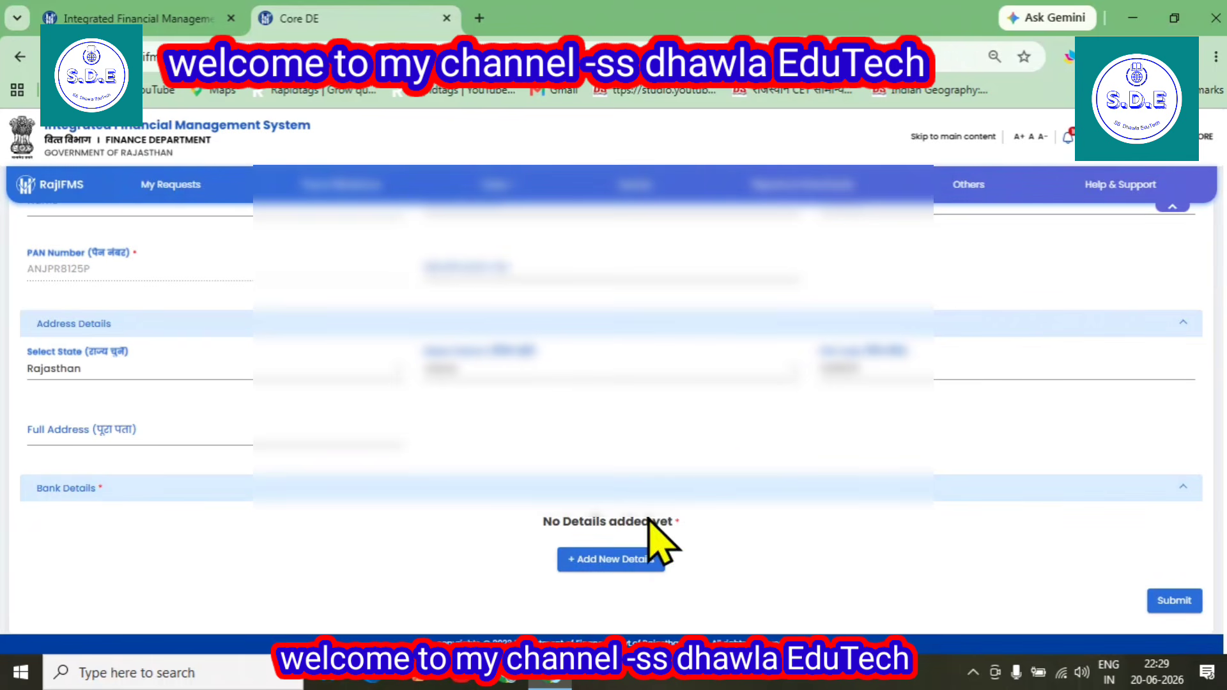
# Acknowledge the success message in the completed bank entry and add the primary account to the bank details
pyautogui.scroll(4, 659, 540)
pyautogui.scroll(-1, 228, 425)
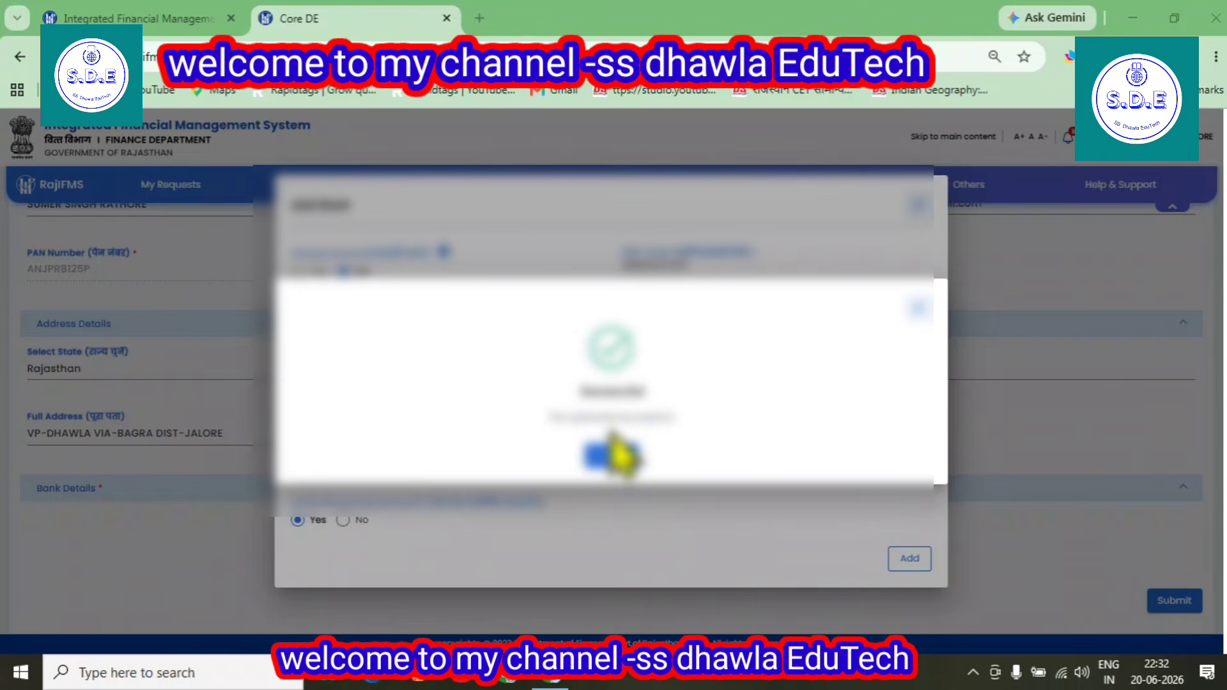
pyautogui.click(603, 461)
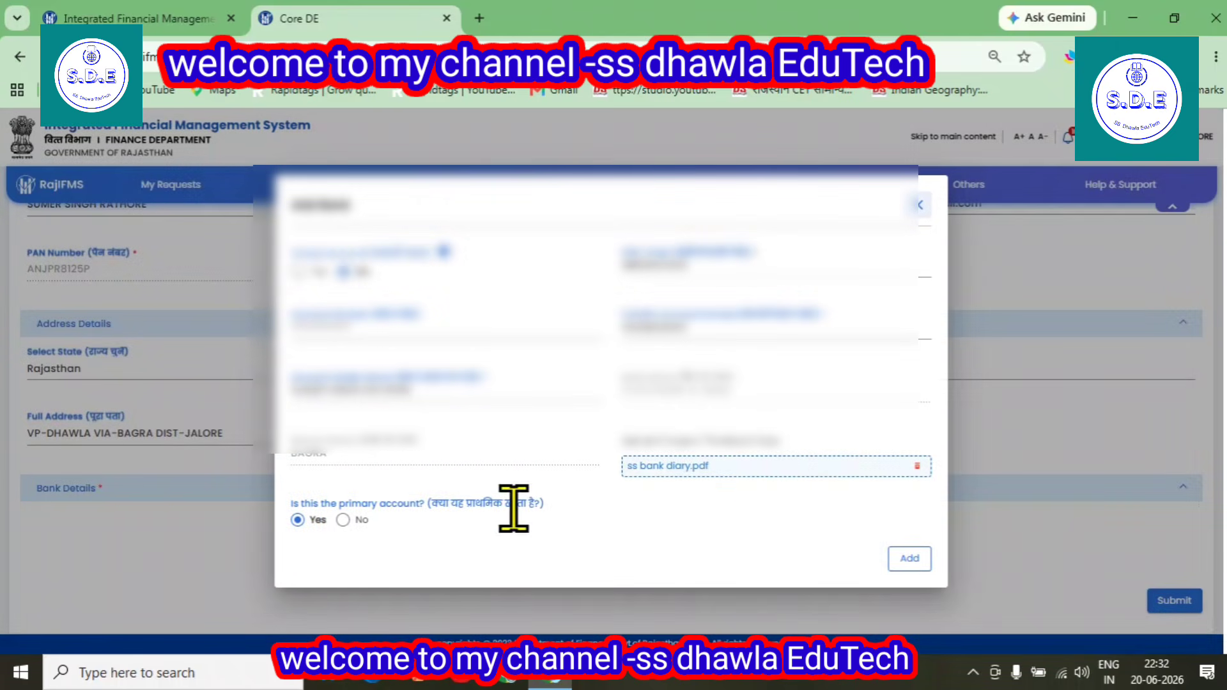
pyautogui.click(909, 558)
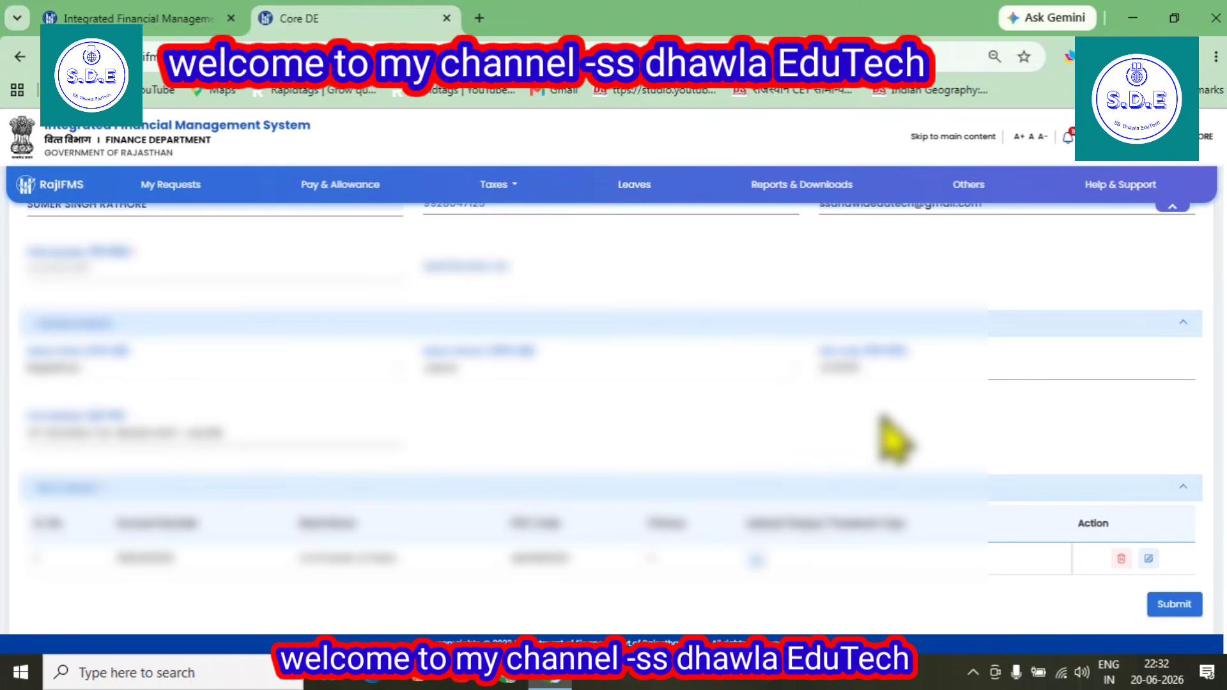
# View the uploaded cheque or passbook copy of the added bank account, and close the preview
pyautogui.scroll(-1, 877, 434)
pyautogui.click(756, 554)
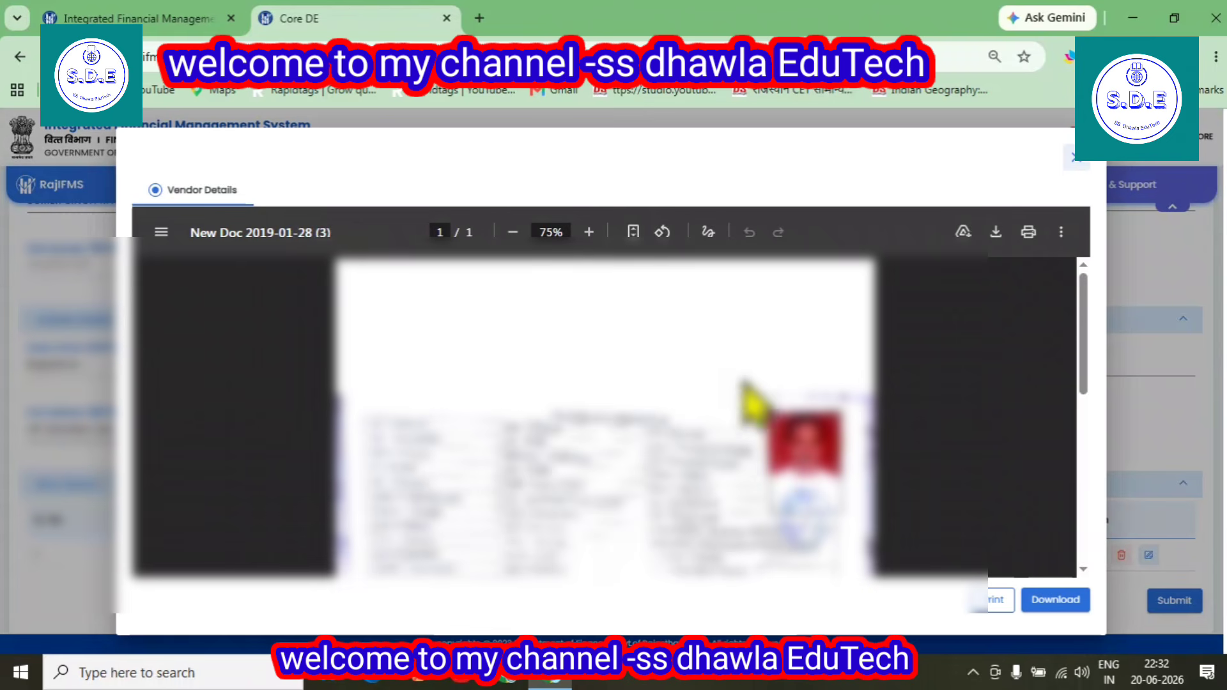
pyautogui.scroll(-5, 747, 386)
pyautogui.click(1077, 157)
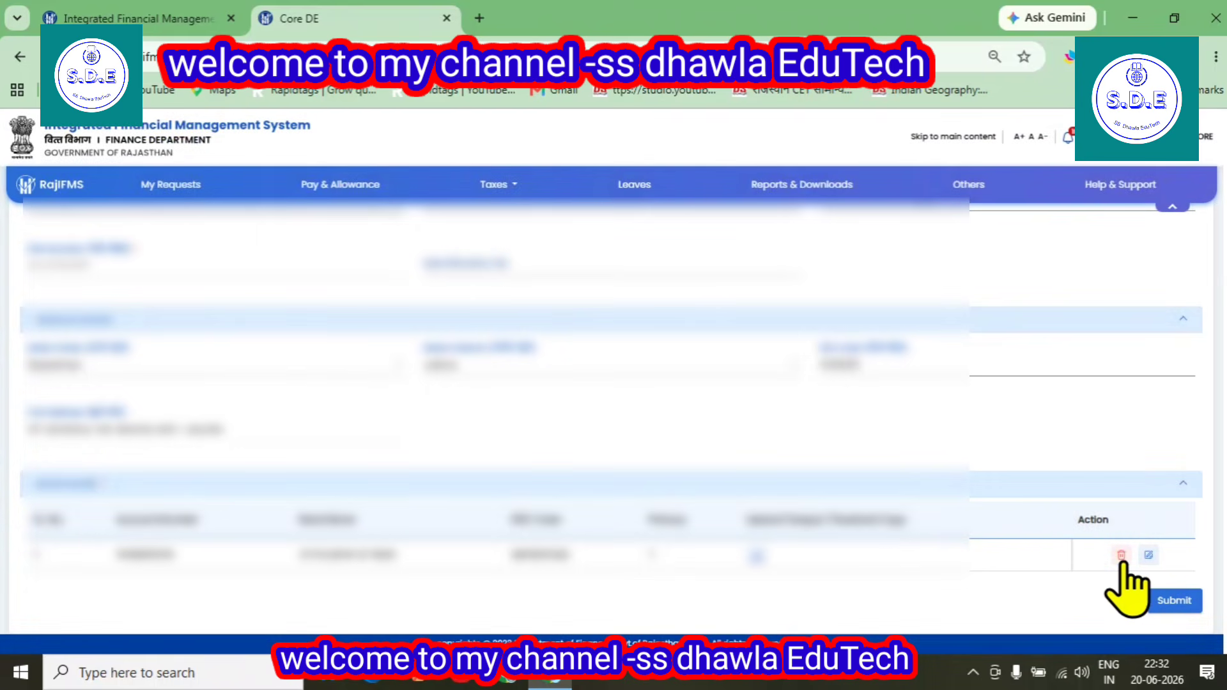
# Submit the vendor registration request and confirm the submission
pyautogui.click(1176, 601)
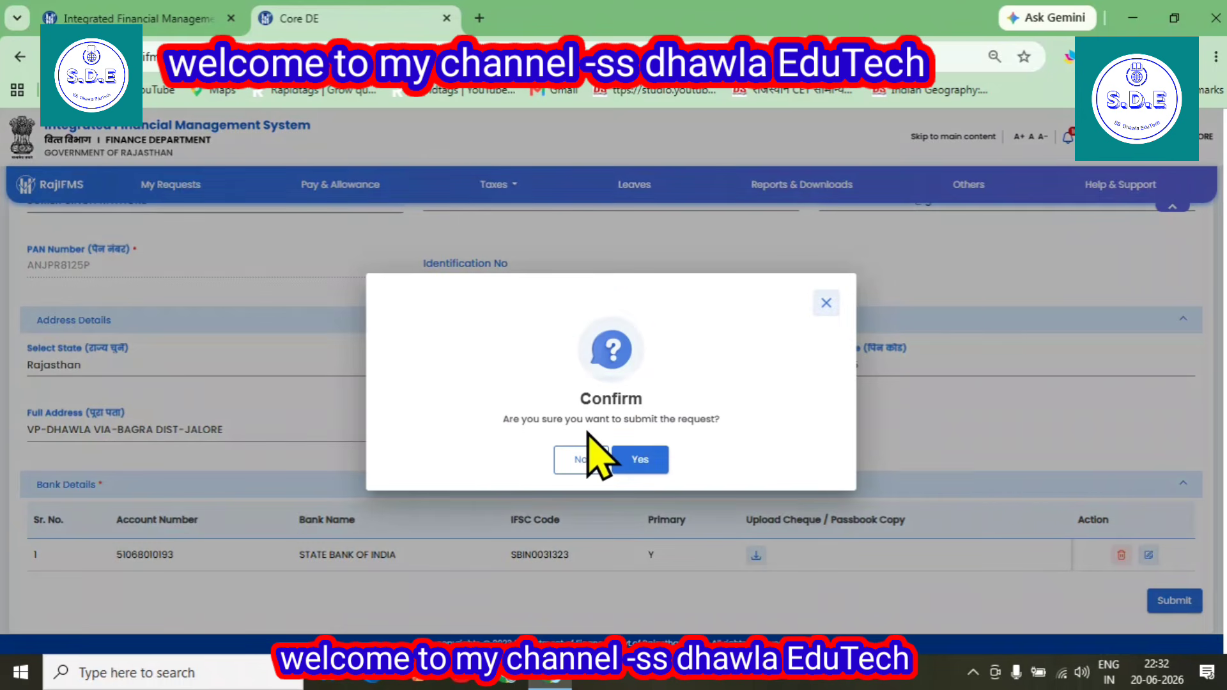
pyautogui.click(653, 463)
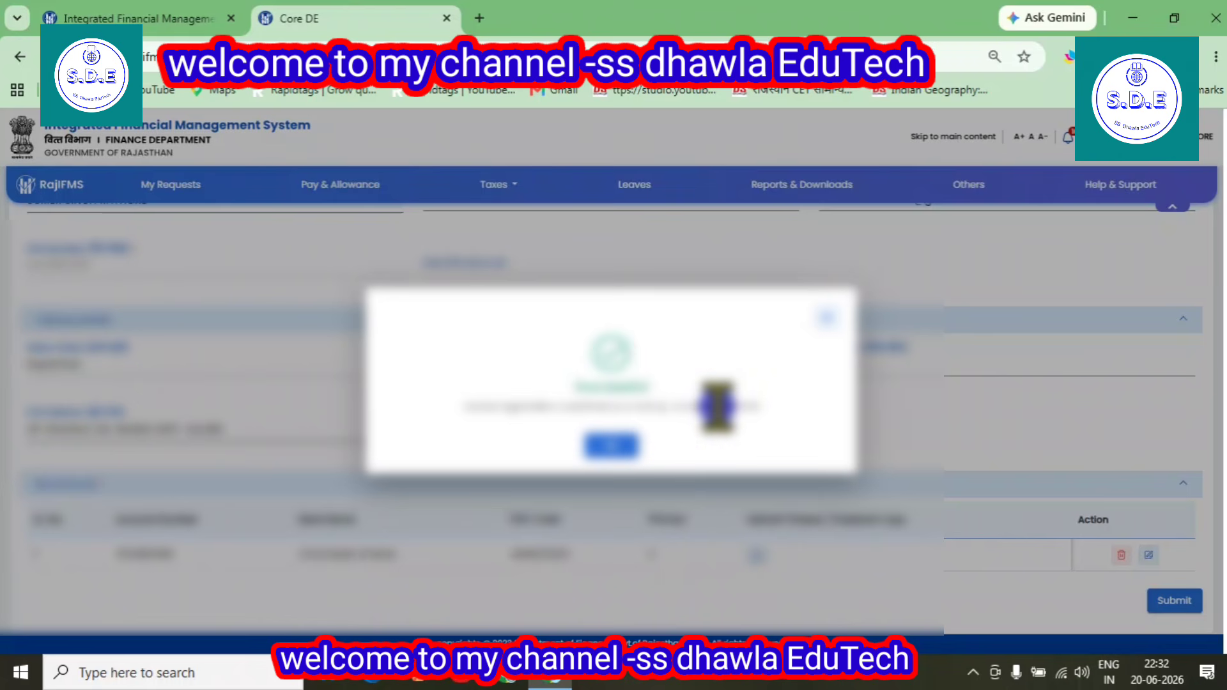
pyautogui.moveTo(716, 406); pyautogui.dragTo(778, 423)
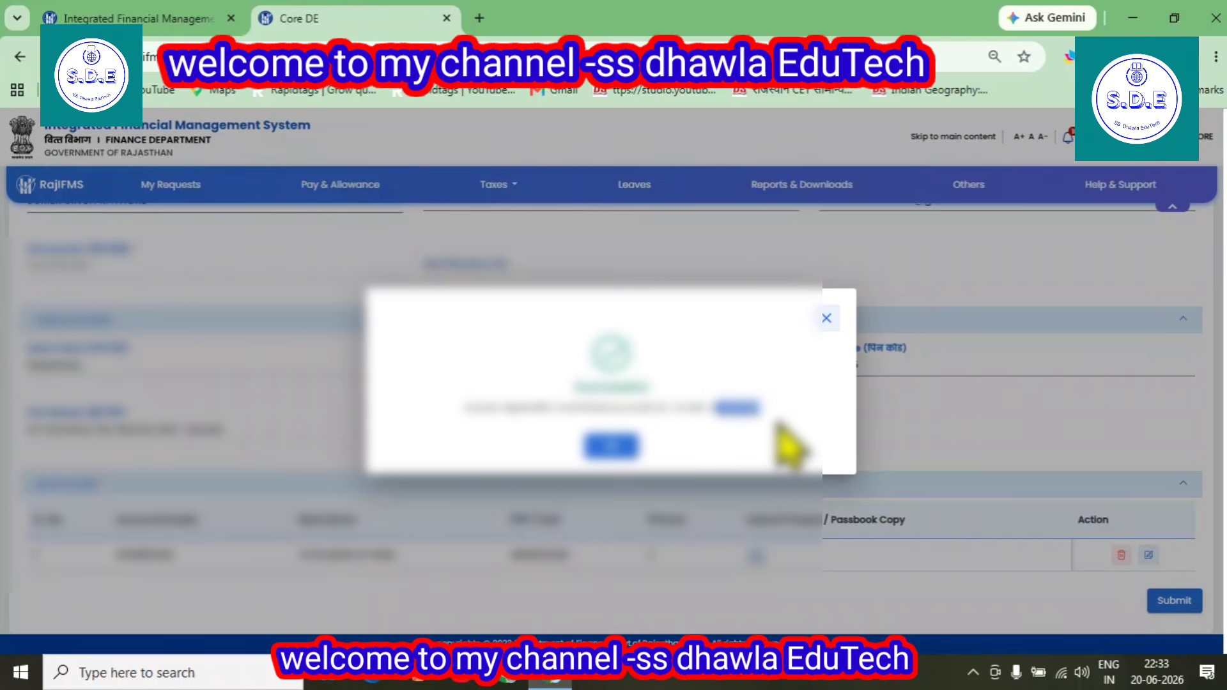
pyautogui.click(814, 424)
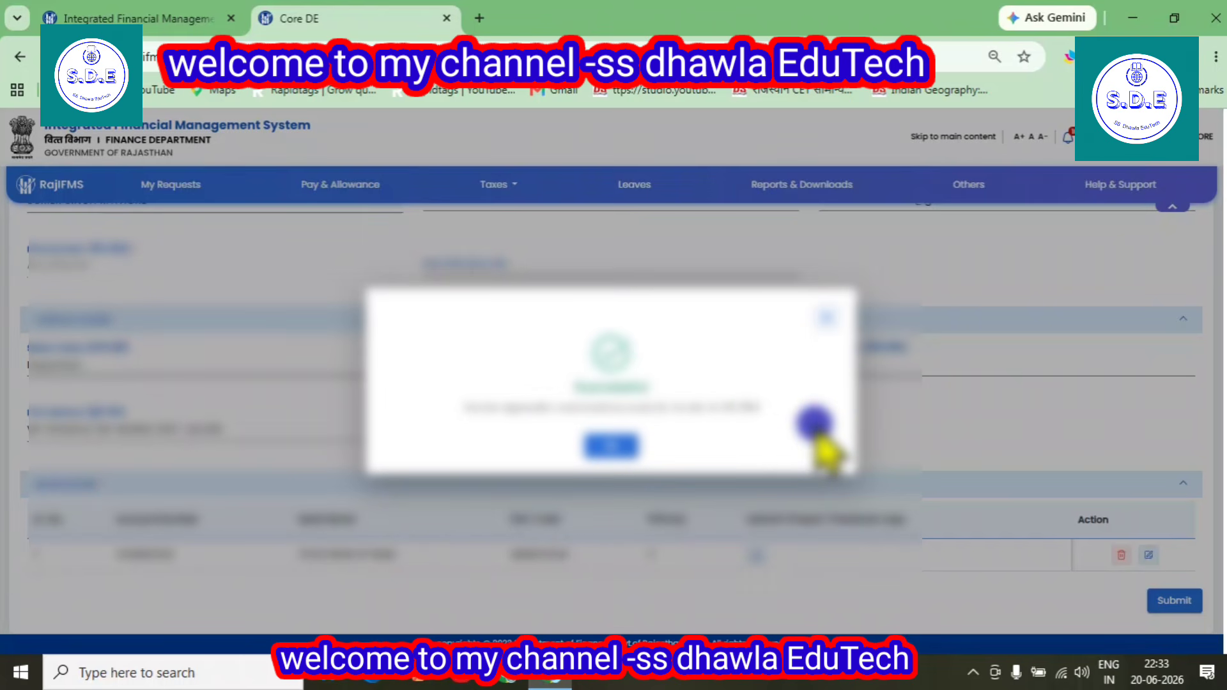